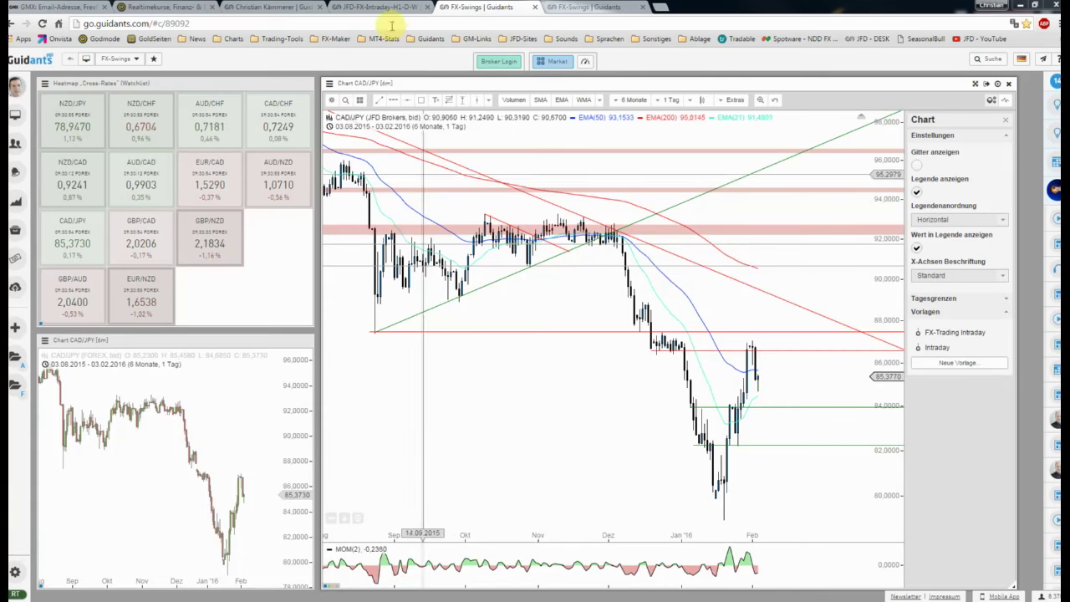
left_click(574, 8)
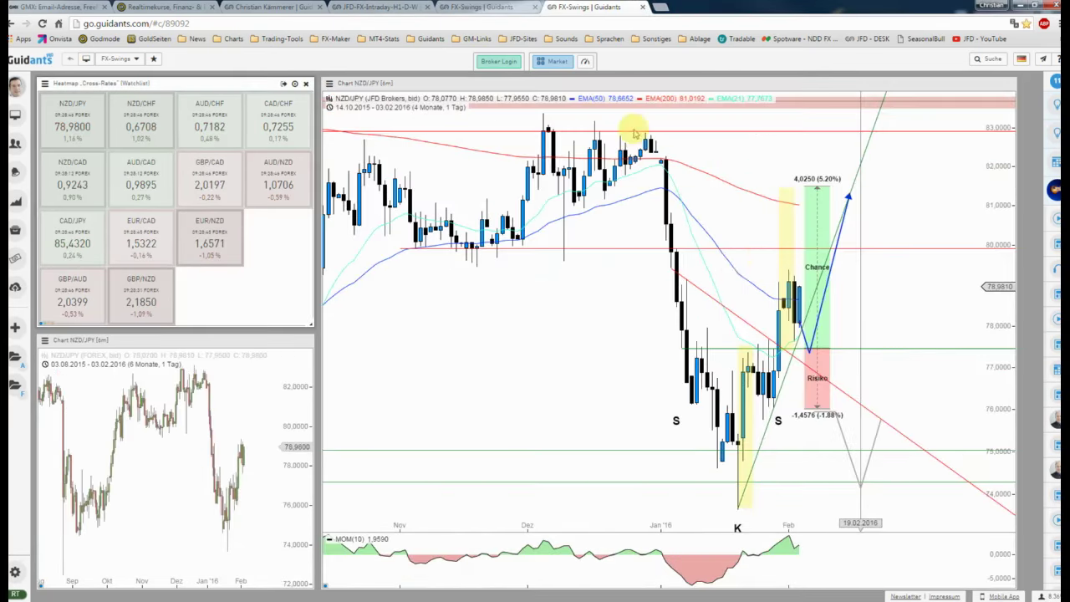
scroll(834, 299, "up", 3)
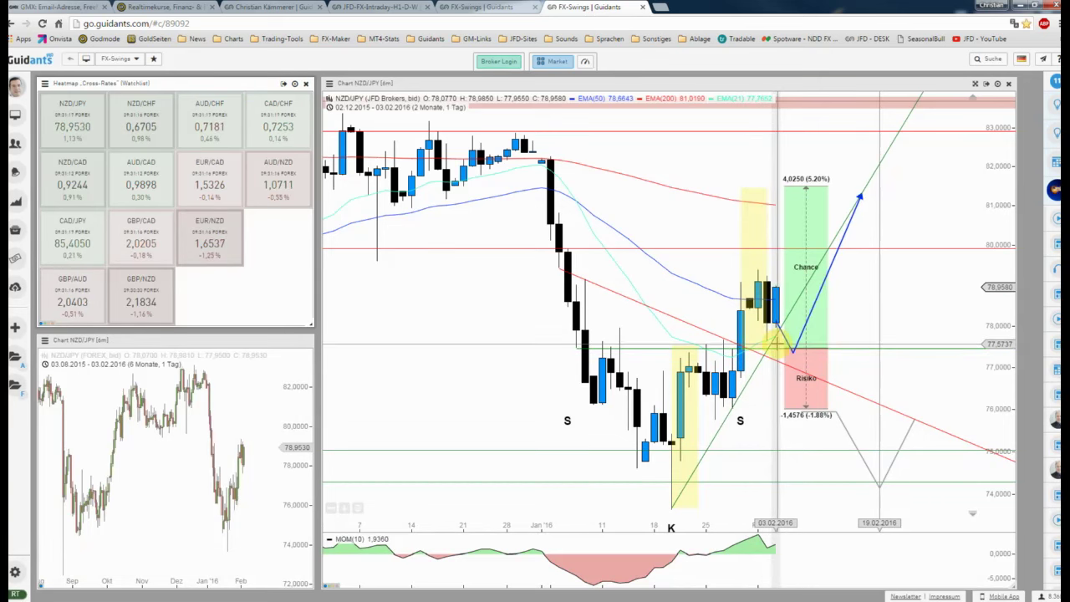
scroll(778, 343, "up", 2)
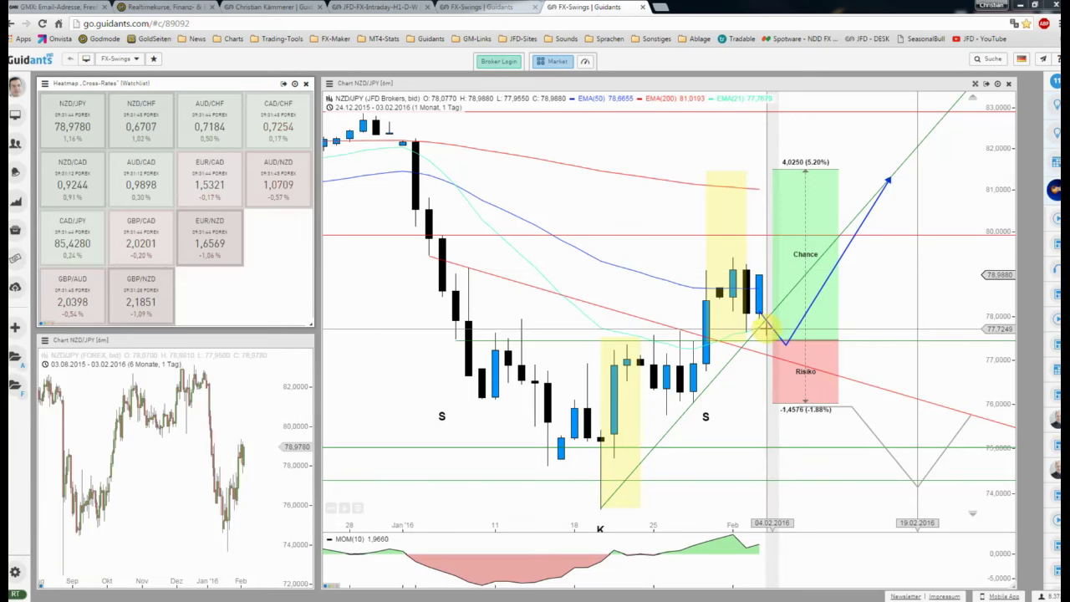
scroll(872, 304, "down", 1)
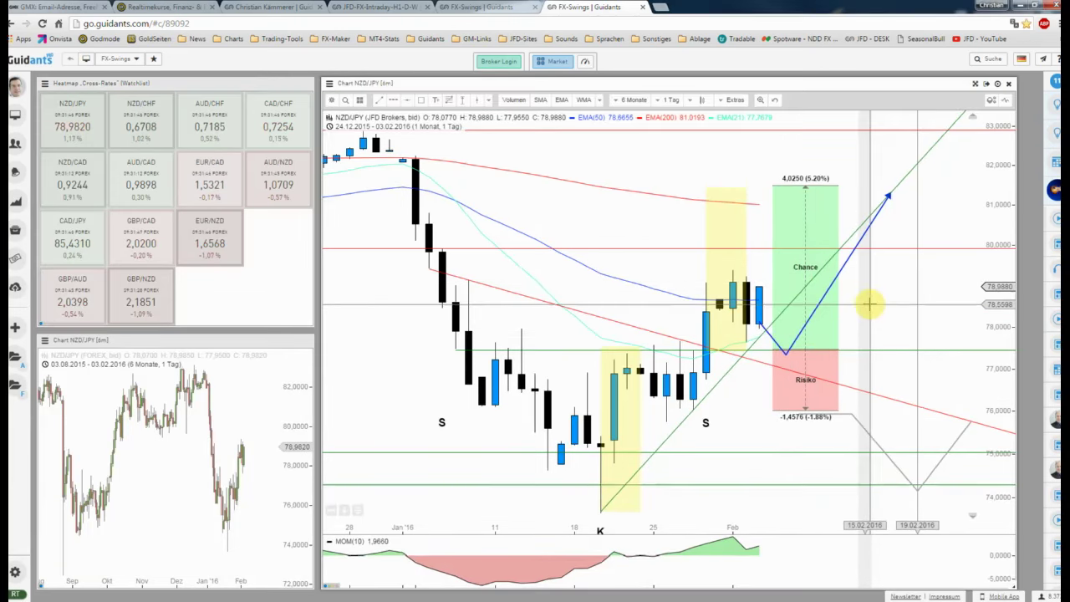
scroll(874, 302, "down", 1)
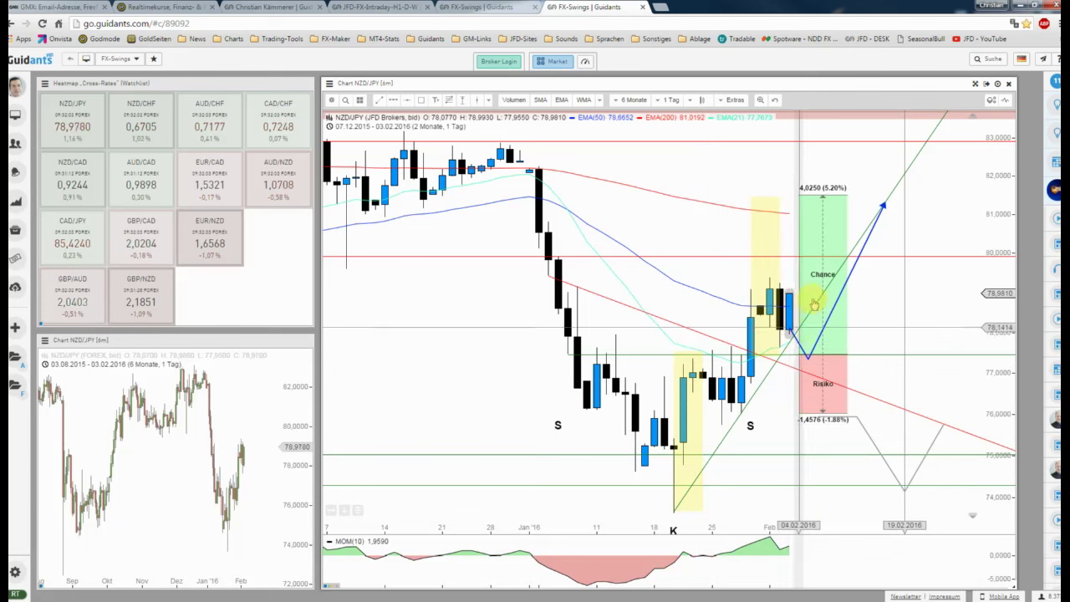
Return to the FX-Swings tab and zoom in and out on the CAD/JPY daily chart's recent candles.
left_click(473, 7)
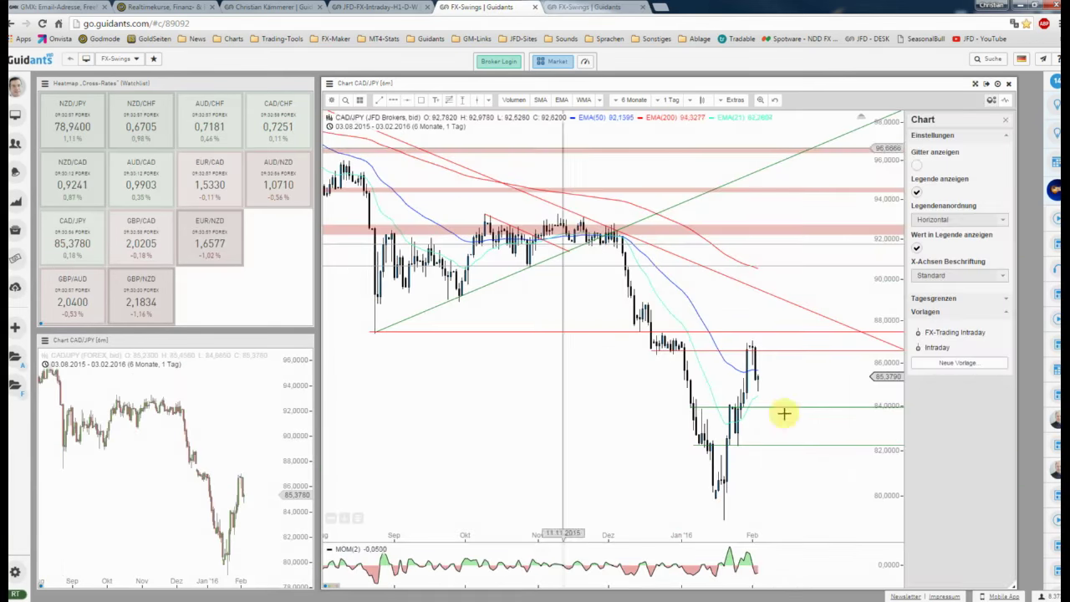
scroll(784, 413, "up", 2)
scroll(789, 411, "up", 2)
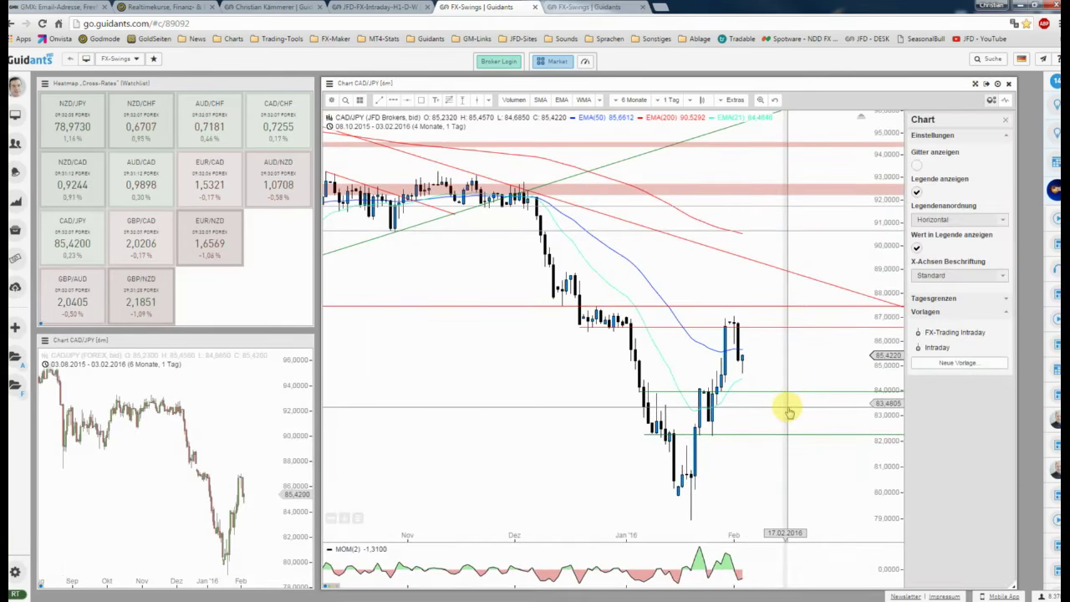
scroll(789, 412, "up", 2)
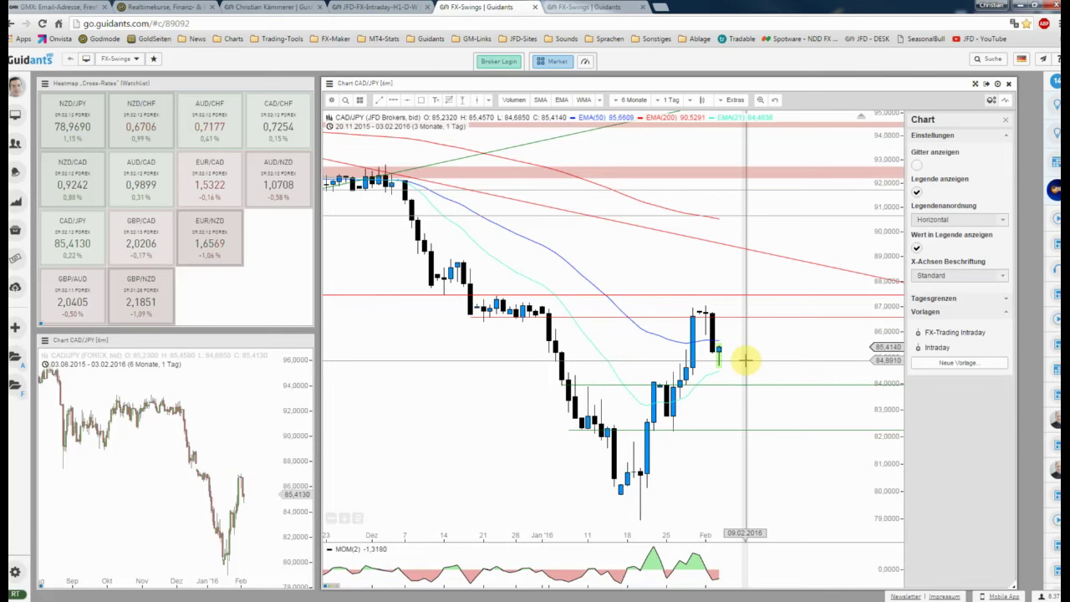
scroll(746, 362, "up", 2)
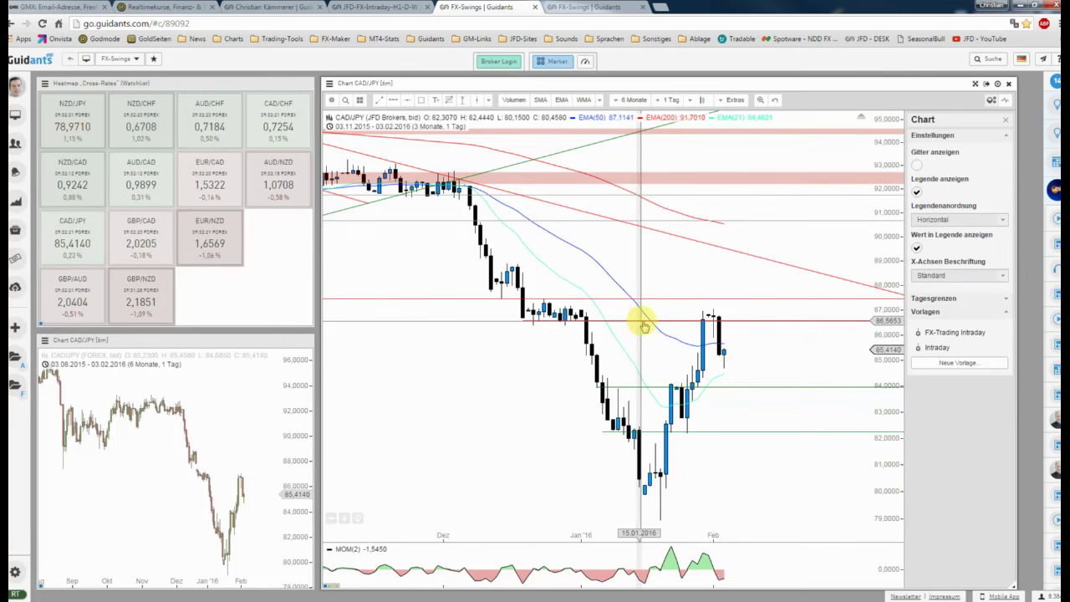
scroll(645, 335, "down", 1)
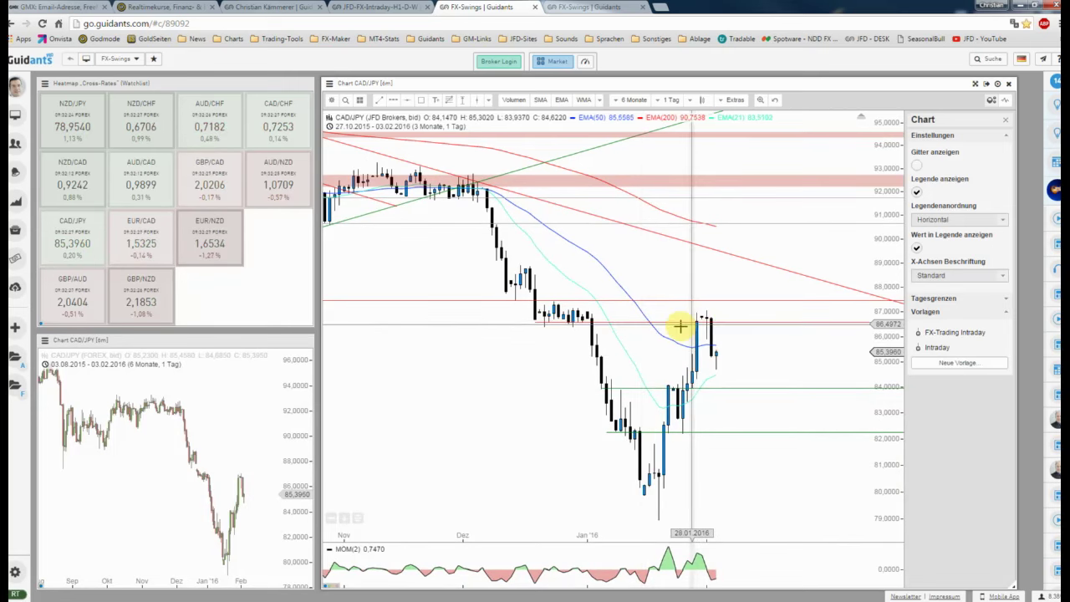
scroll(671, 332, "down", 1)
scroll(671, 331, "down", 1)
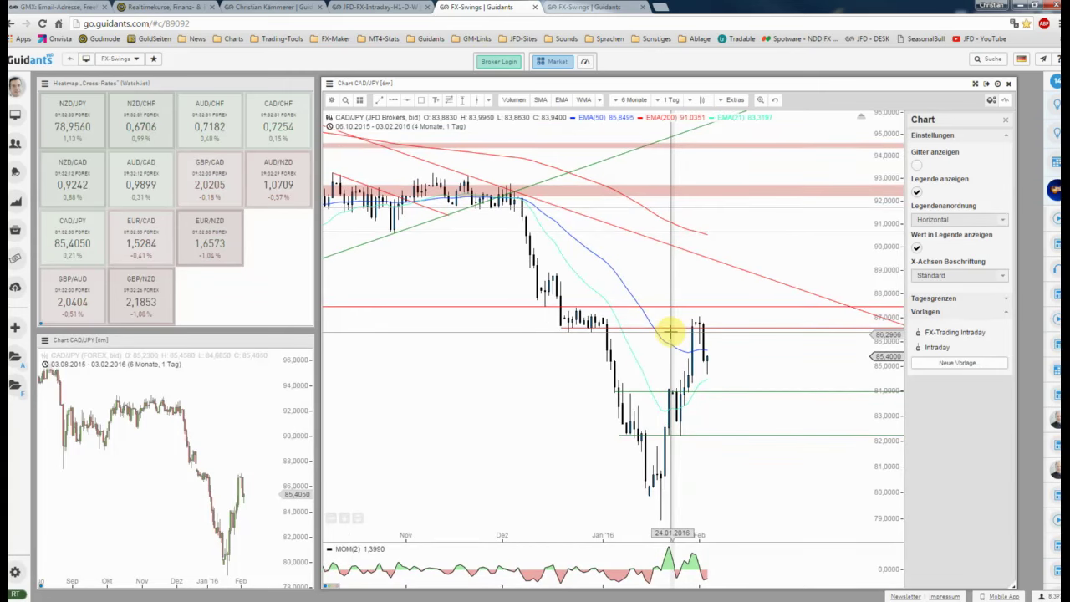
scroll(671, 332, "up", 2)
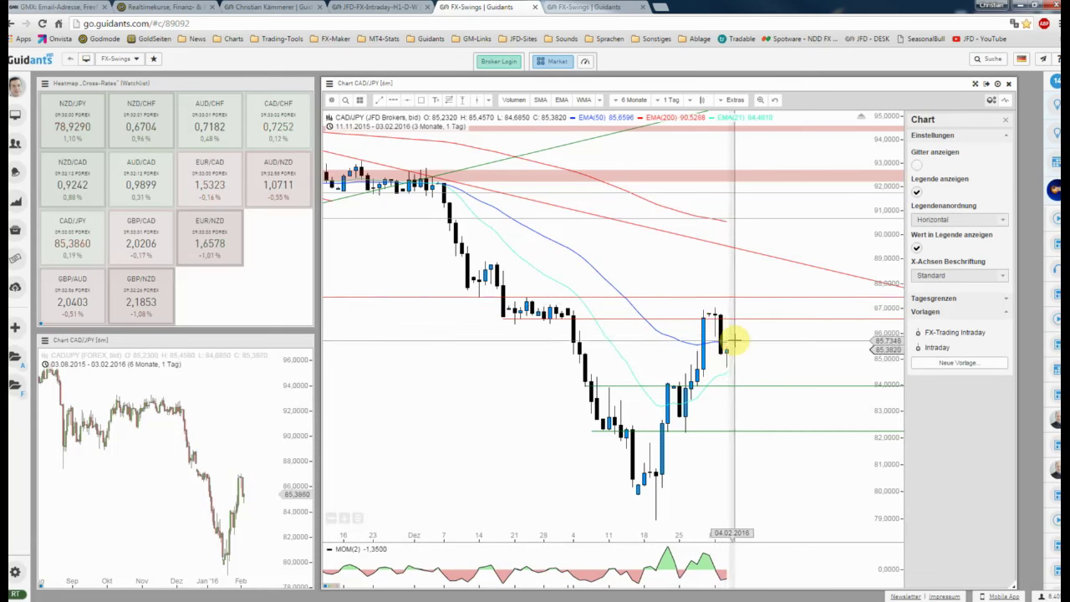
scroll(732, 341, "up", 2)
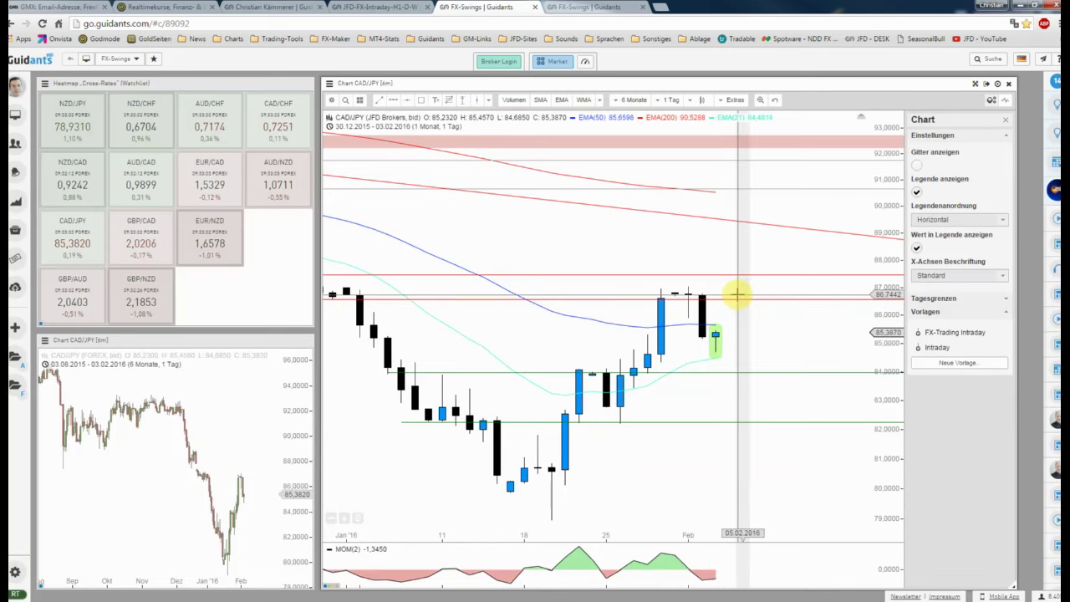
scroll(738, 294, "down", 1)
scroll(737, 294, "down", 1)
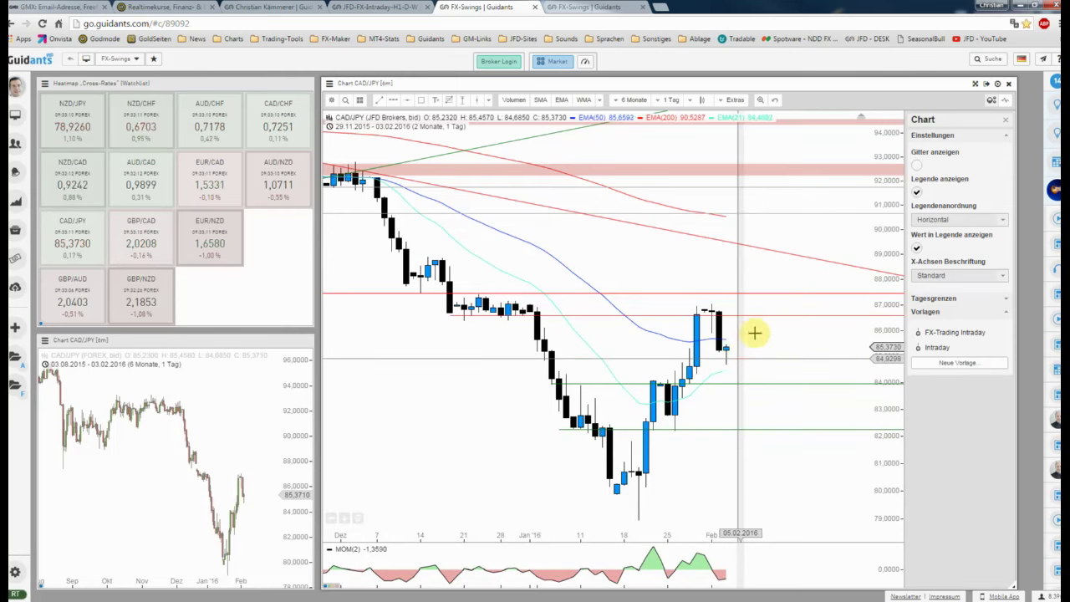
Make the CAD/JPY chart full-screen and place the TradeMiner report on the bullish 04.02–17.02.2016 season beside it.
left_click(974, 85)
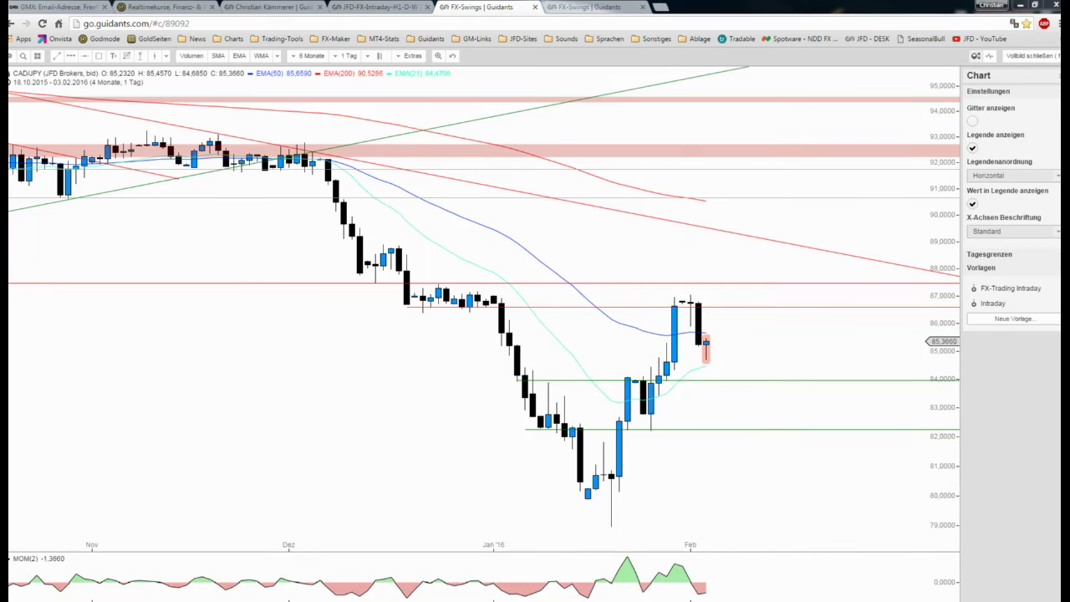
left_click_drag(210, 42, 386, 52)
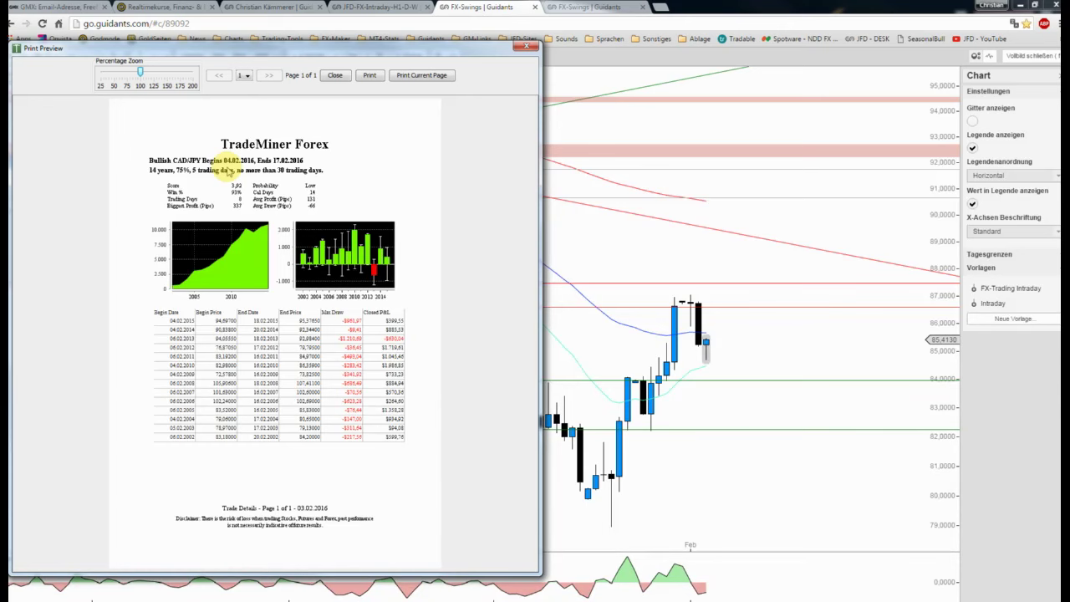
Close the TradeMiner Print Preview to reveal the CAD/JPY trade history for 2002–2015.
key("Escape")
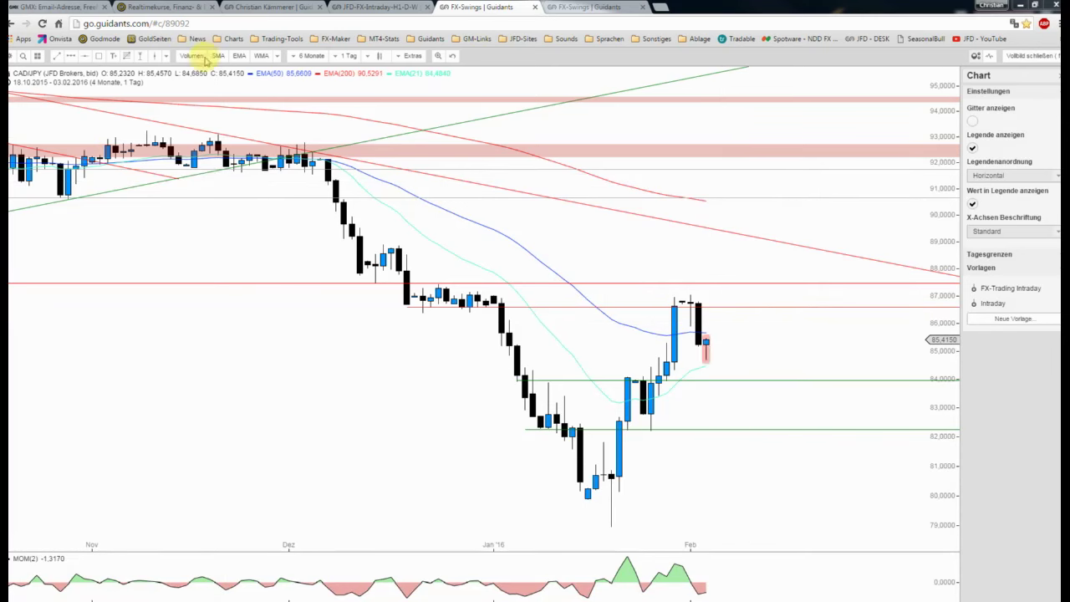
key("alt+Tab")
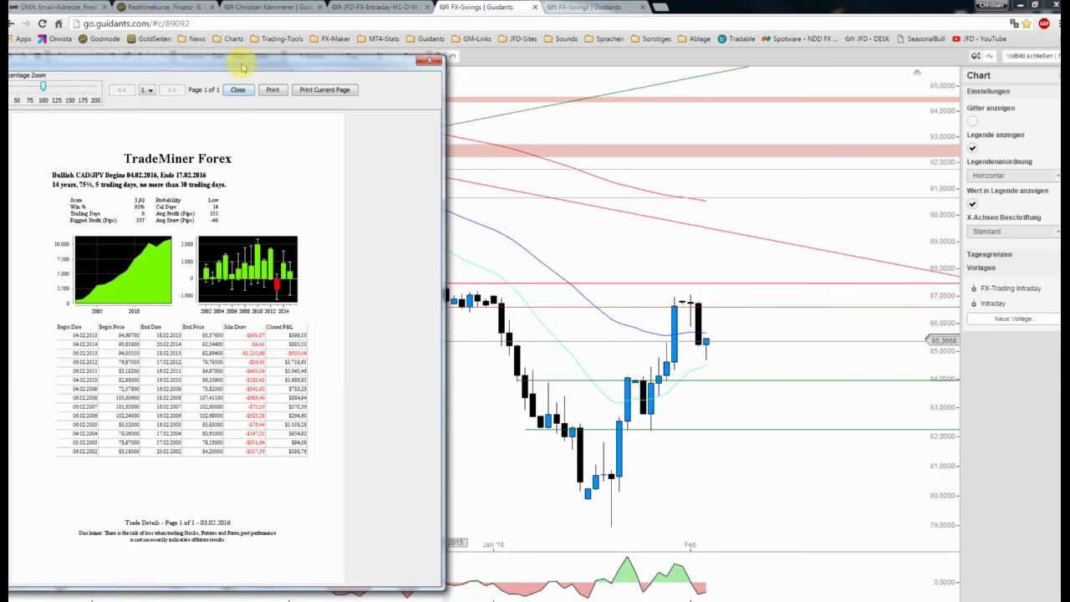
left_click(239, 90)
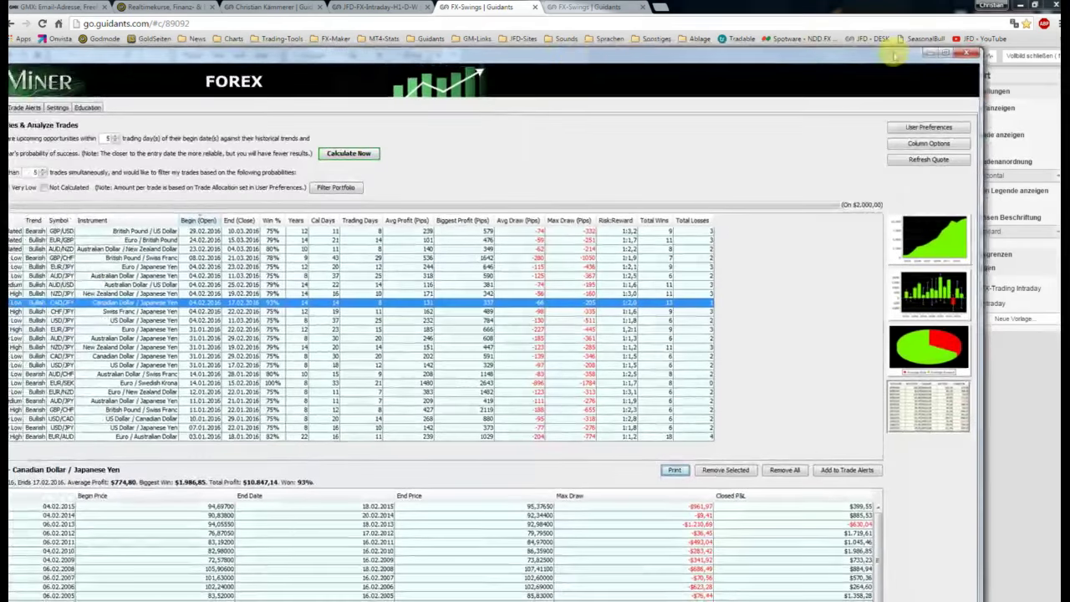
Maximize TradeMiner Forex and compare the USD/JPY and CAD/JPY 31.01 trade histories.
left_click(946, 53)
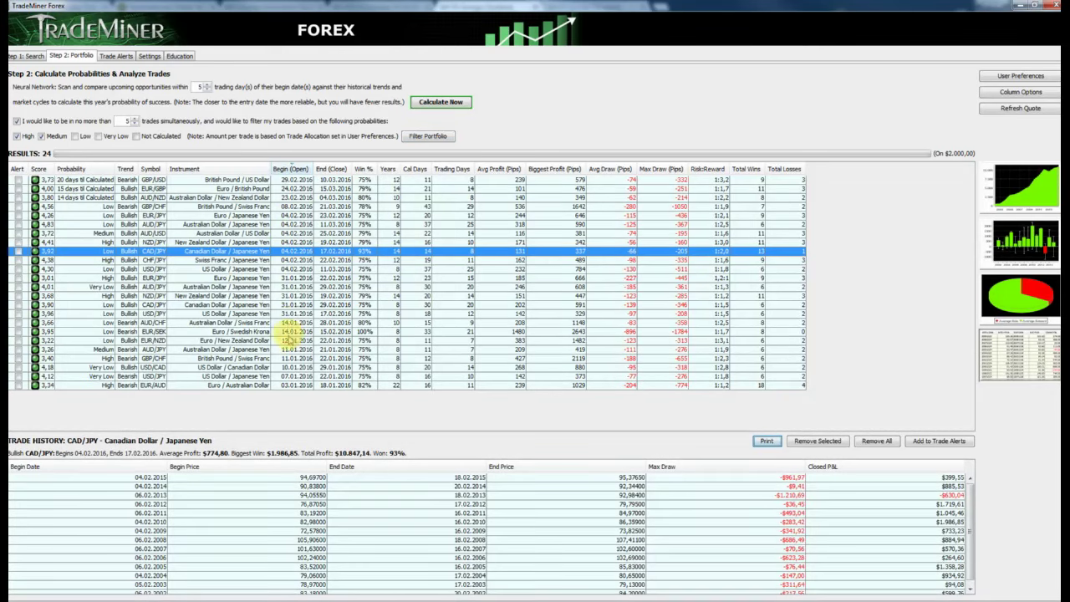
left_click(285, 315)
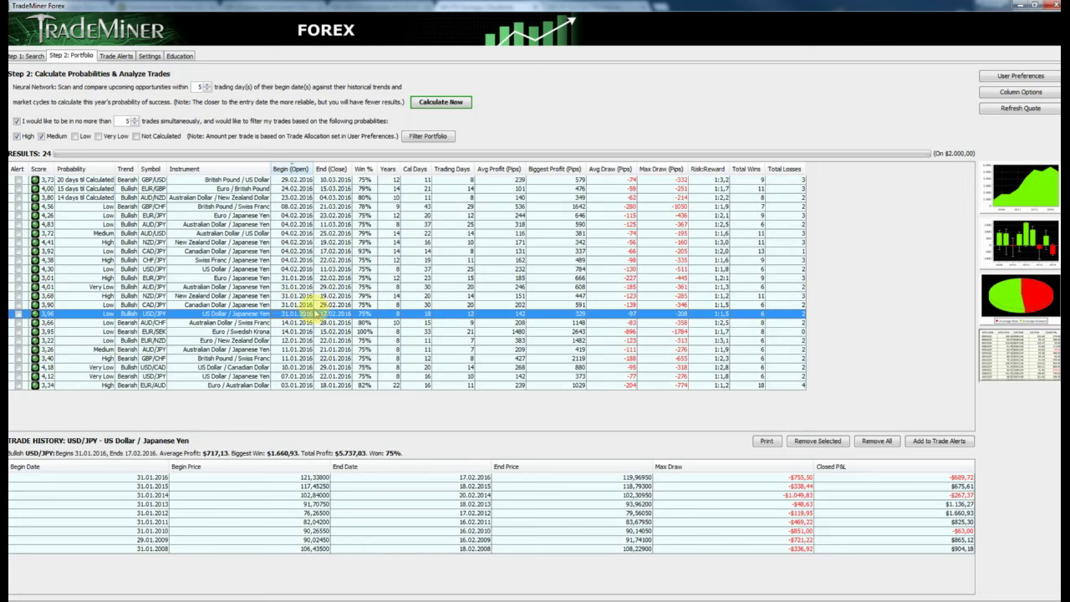
left_click(305, 304)
left_click(311, 314)
Step through the remaining yen-pair rows, ending on the NZD/JPY 31.01 trade history.
left_click(214, 243)
left_click(209, 251)
left_click(209, 260)
left_click(211, 268)
left_click(209, 278)
left_click(204, 287)
left_click(207, 296)
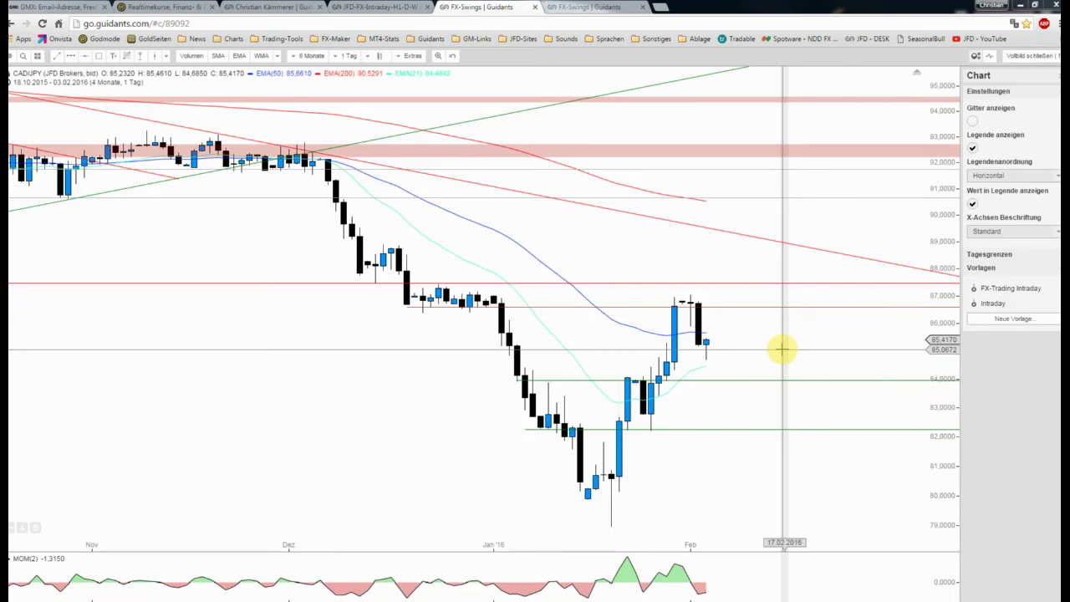
Add a vertical line on the CAD/JPY chart and position it at 17.02.2016.
scroll(772, 343, "down", 2)
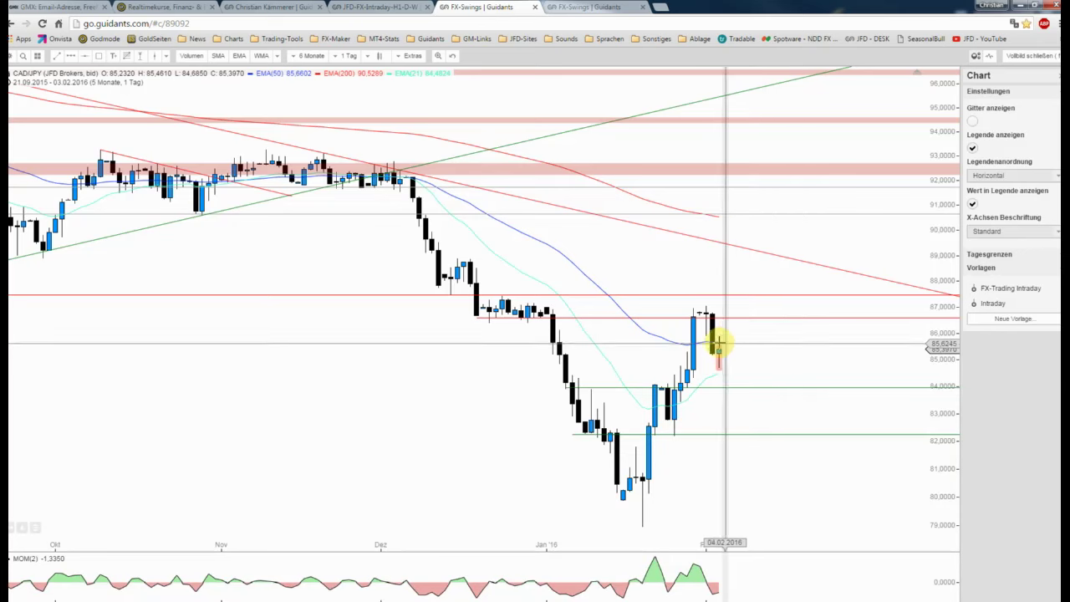
left_click(166, 55)
left_click(193, 84)
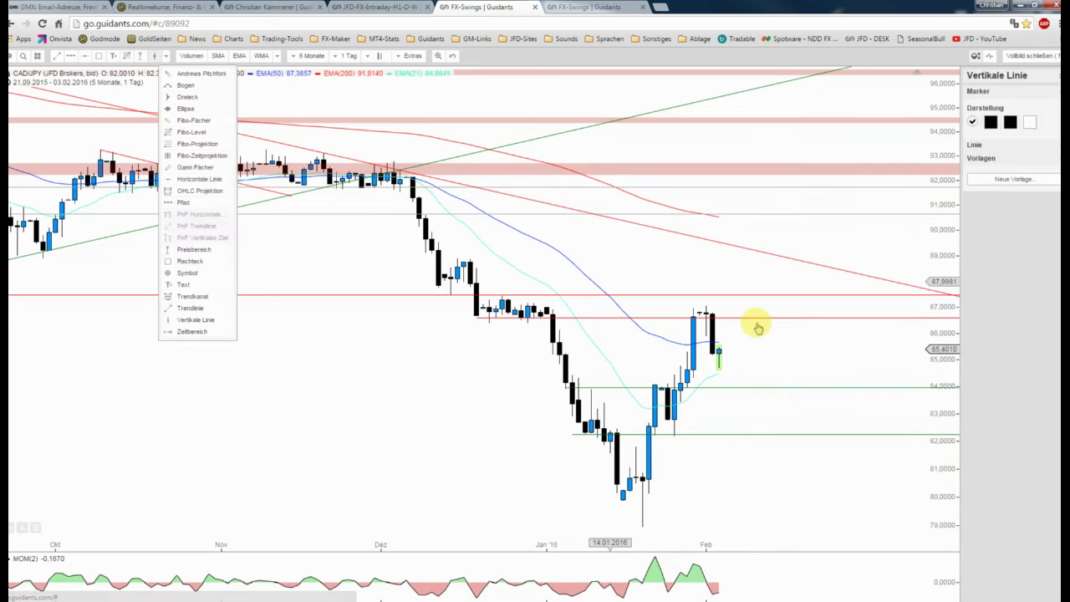
left_click(795, 339)
left_click_drag(797, 340, 784, 339)
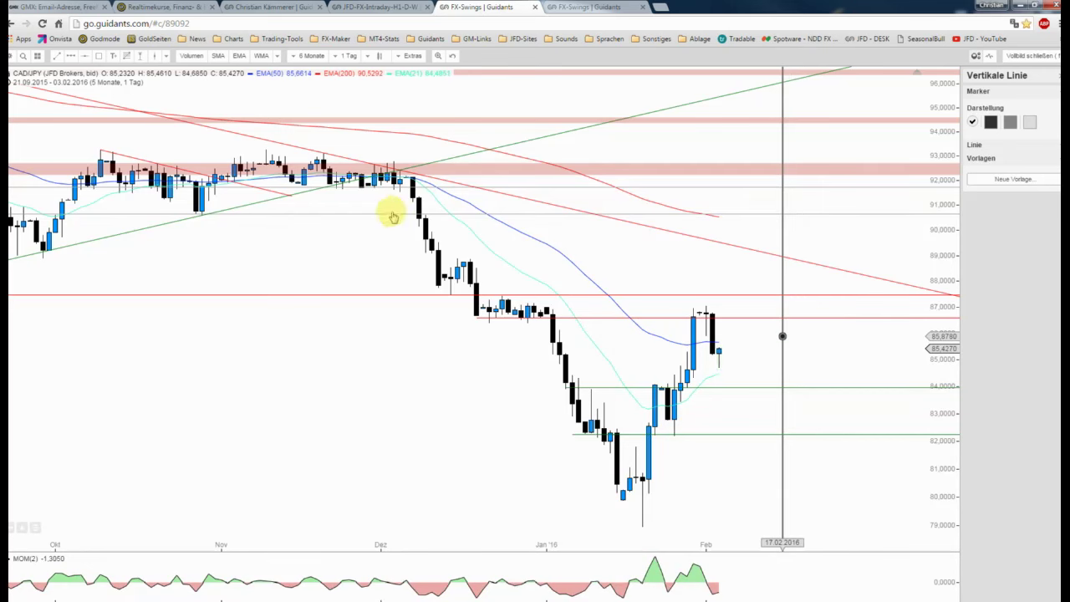
Add a second vertical line at 04.02.2016 next to the last candle.
left_click(142, 63)
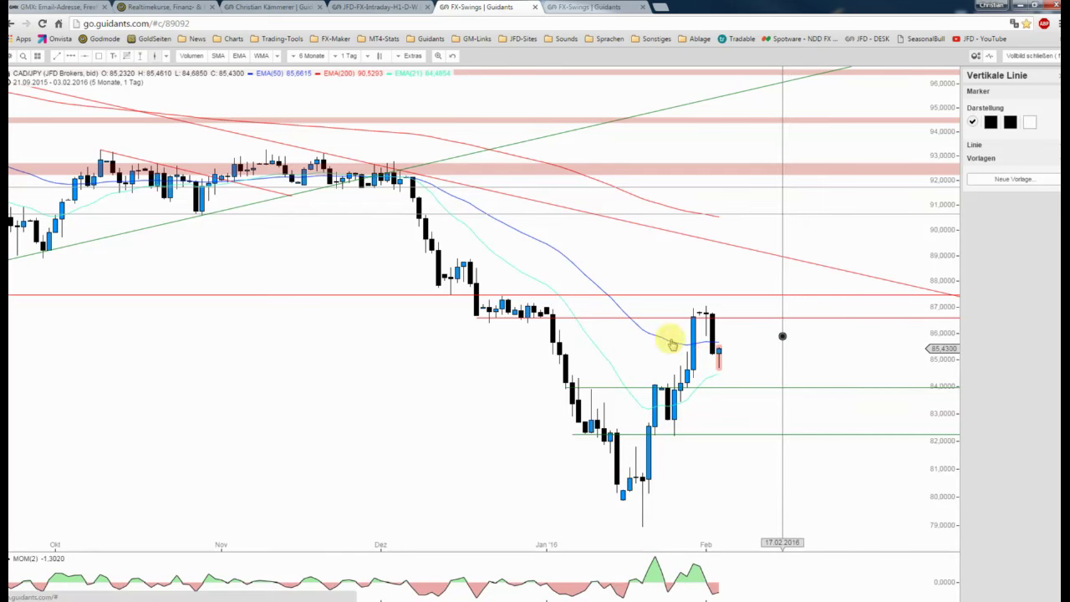
left_click(724, 364)
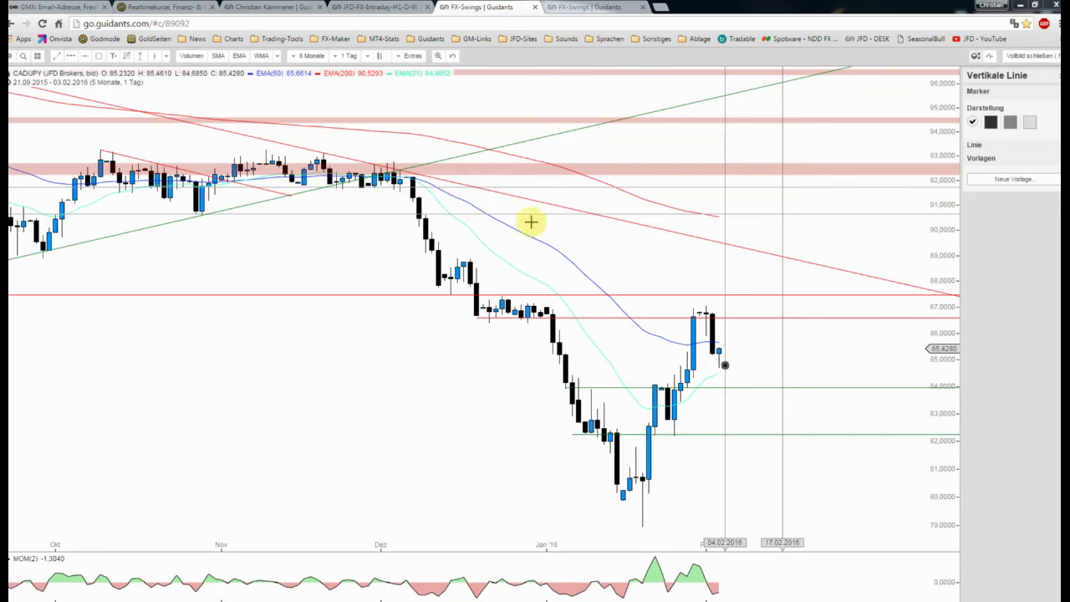
left_click(757, 289)
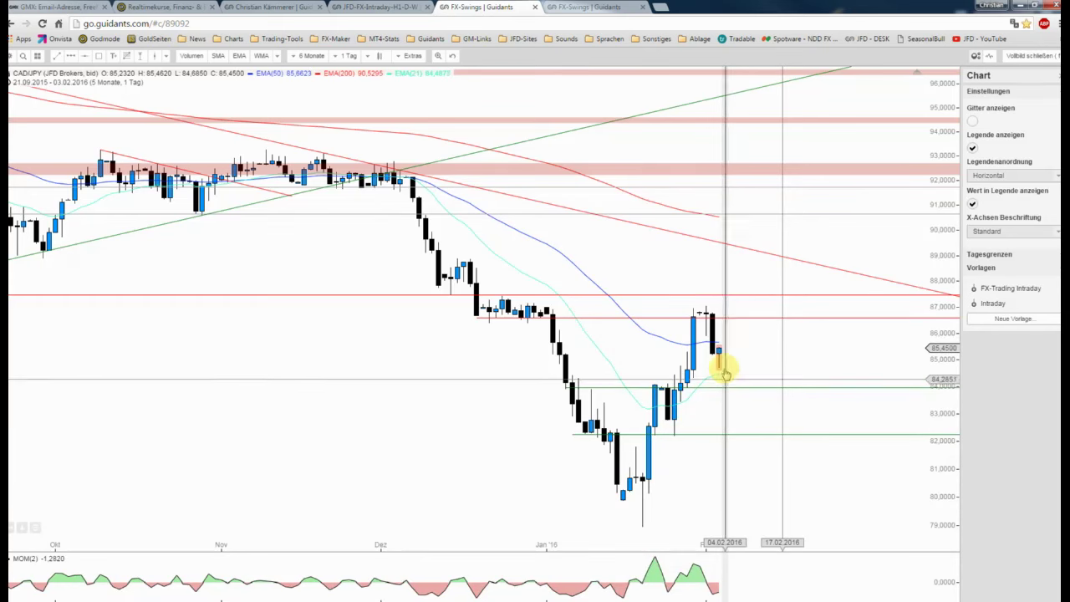
Draw a path from the last candle down to about 84, then up to 89 at 17.02.2016, styled 'blauer Pfeil'.
left_click(71, 56)
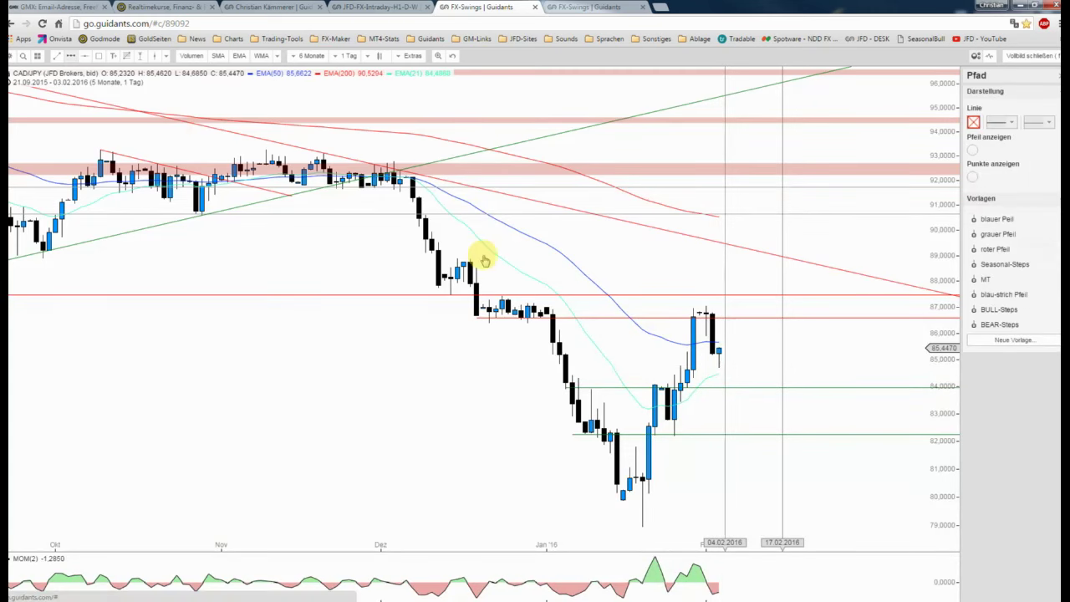
left_click(725, 365)
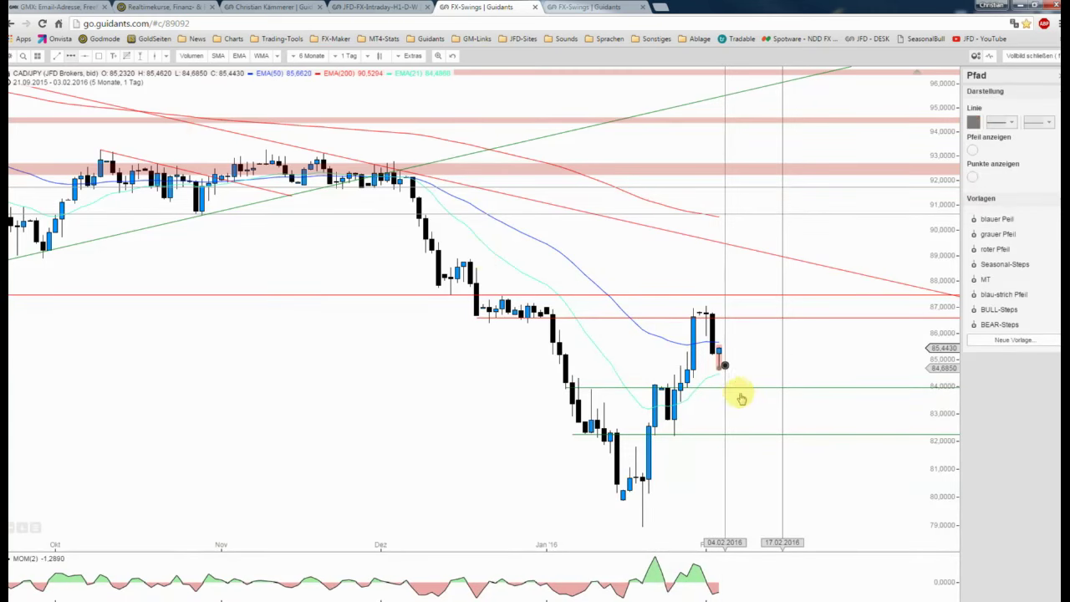
left_click(732, 387)
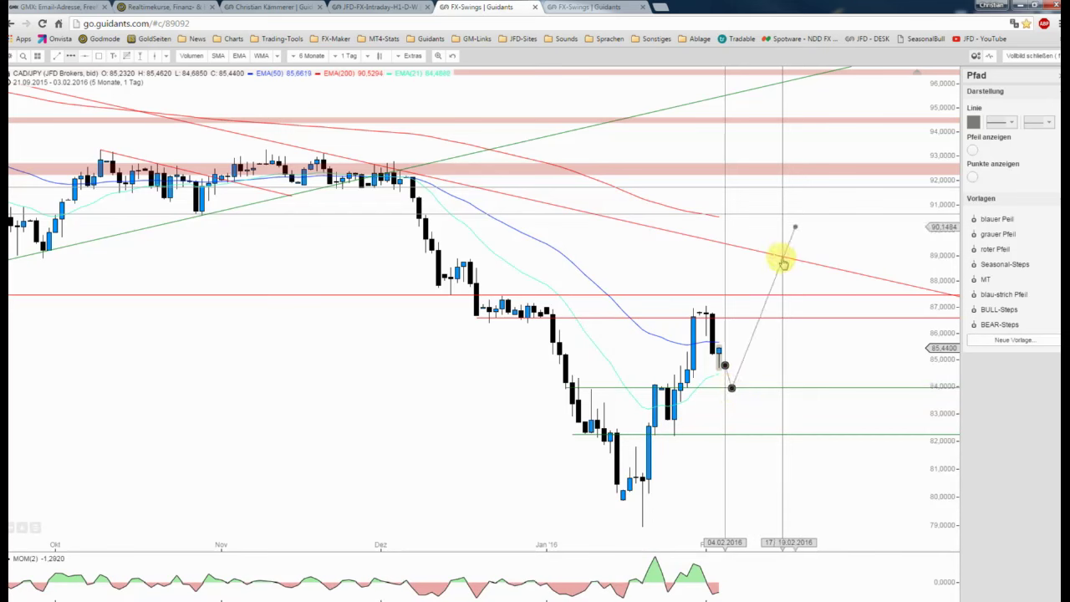
double_click(782, 264)
left_click(997, 219)
left_click(645, 268)
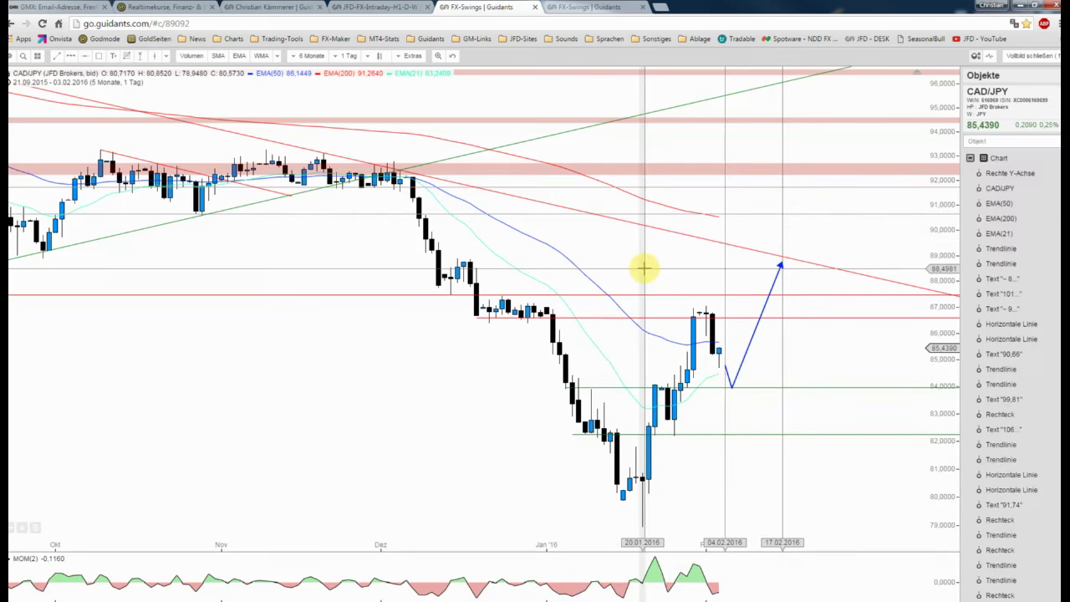
Draw a Preisbereich from 84 up to the arrow tip and apply the green 'Chance' template (4.7445, 5.66%).
left_click(155, 55)
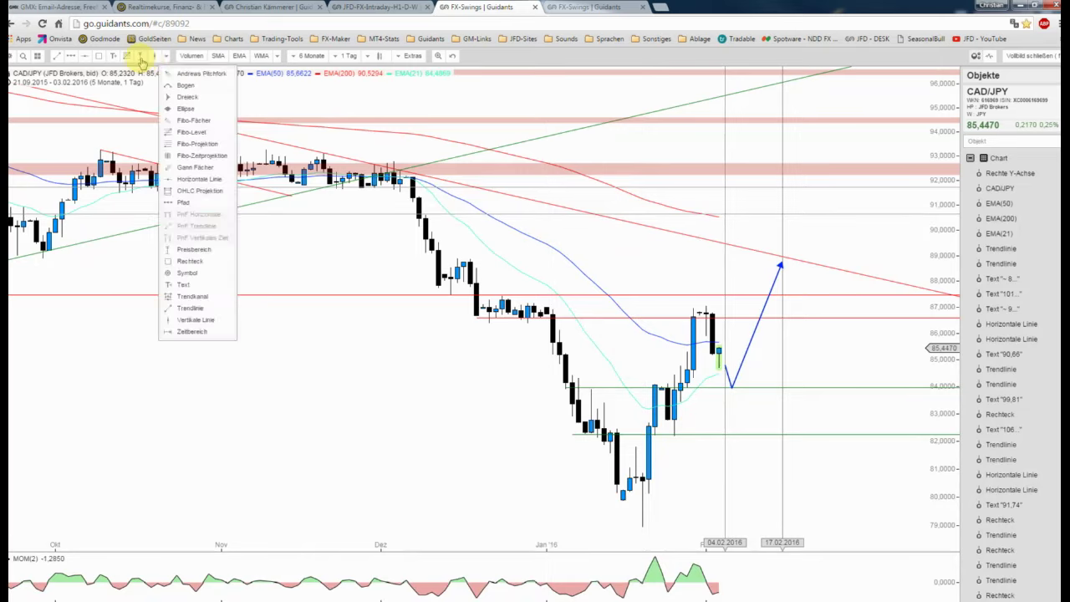
left_click(192, 251)
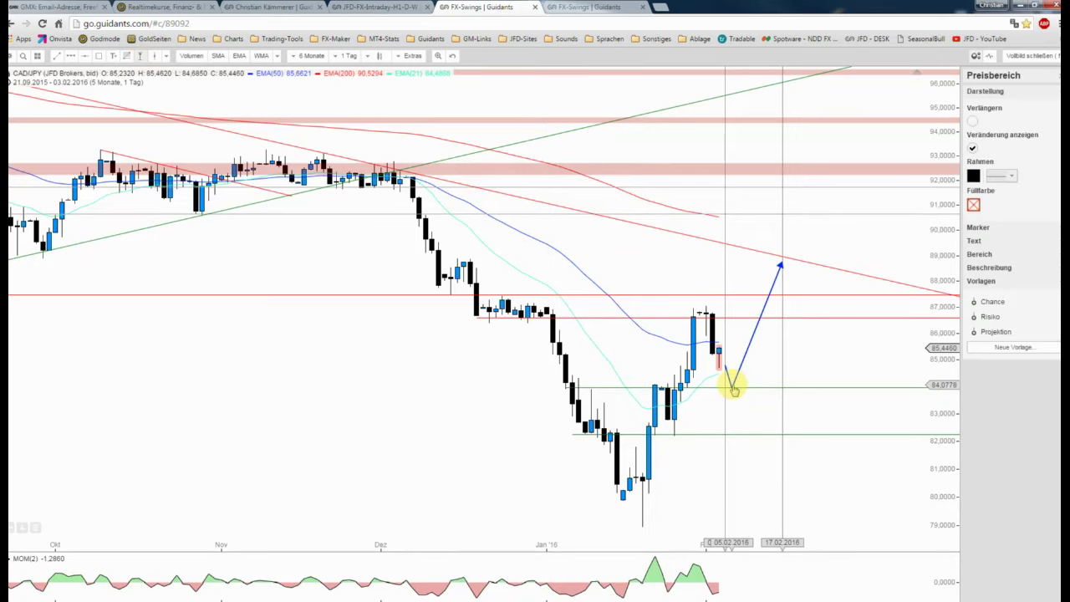
left_click_drag(750, 387, 778, 262)
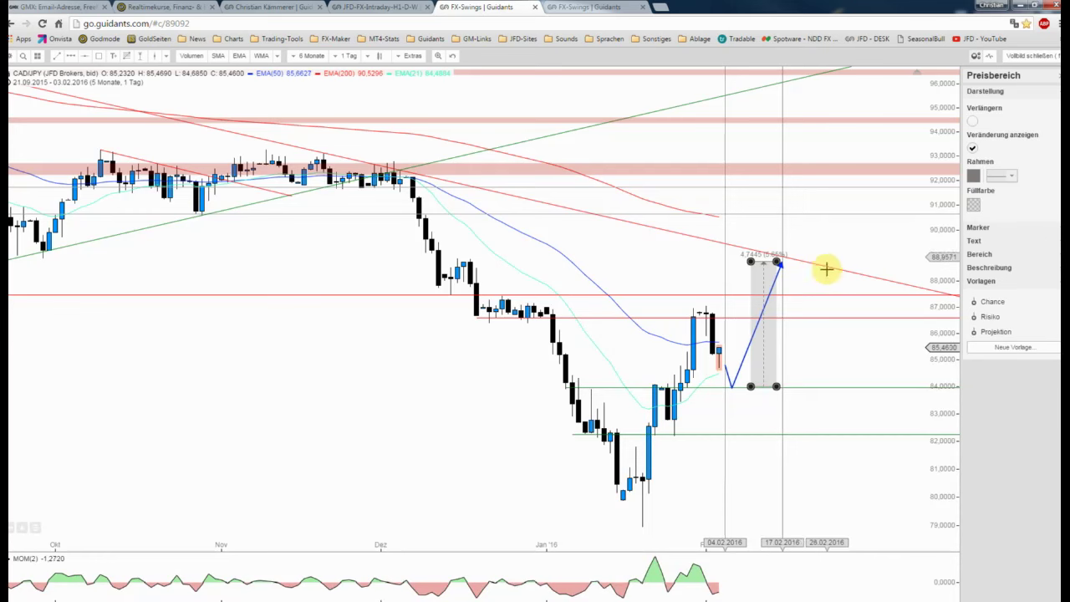
left_click(986, 302)
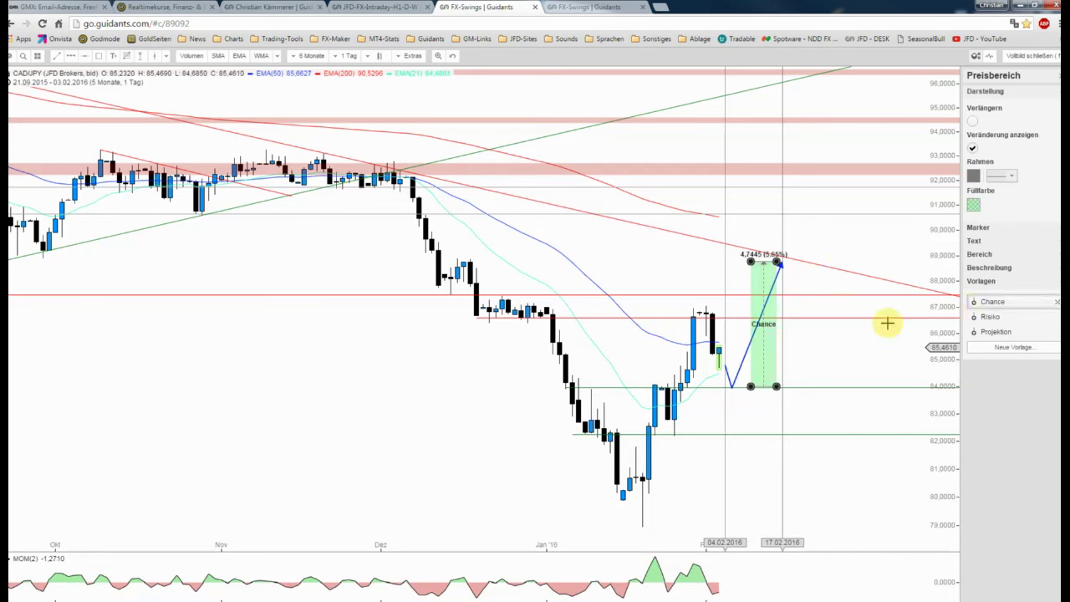
left_click(826, 335)
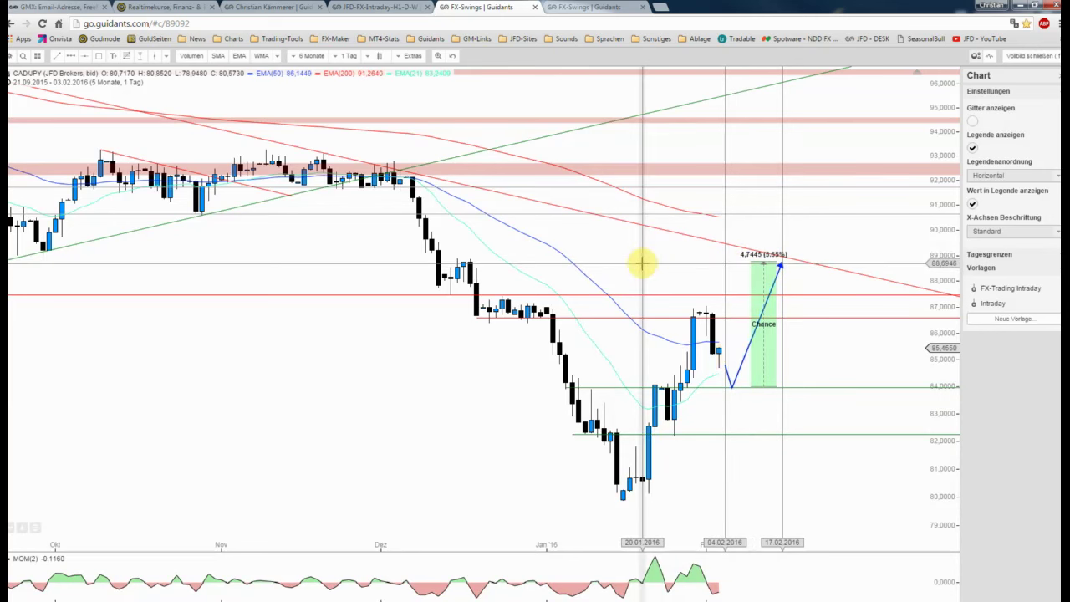
Add a horizontal line with the red 'SL' template at 83,6344, and begin a second path at the last candle.
scroll(641, 264, "down", 1)
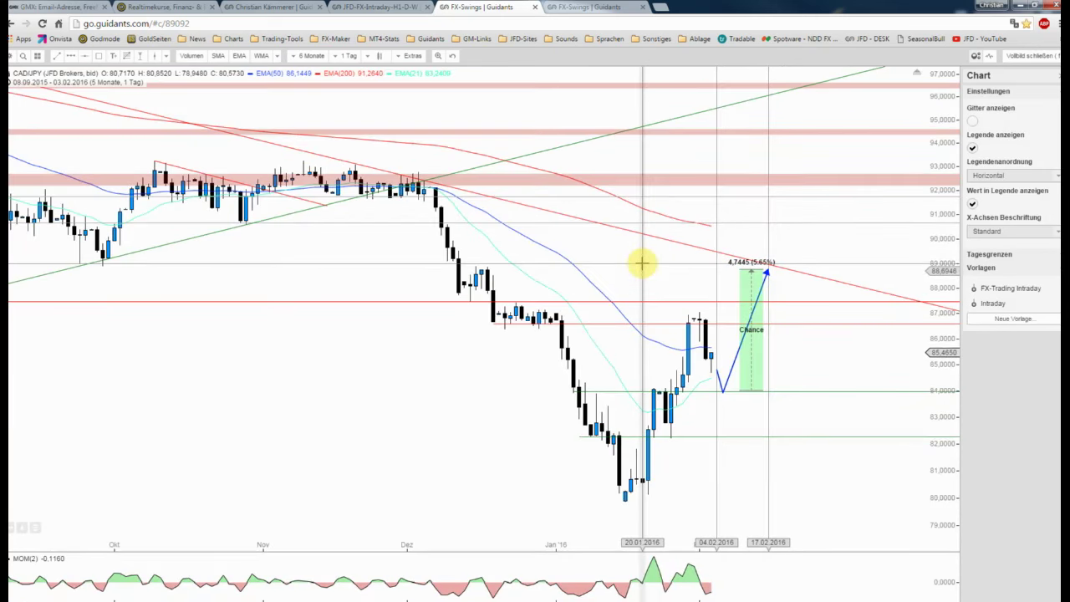
scroll(641, 264, "down", 1)
scroll(642, 264, "down", 2)
scroll(642, 264, "down", 1)
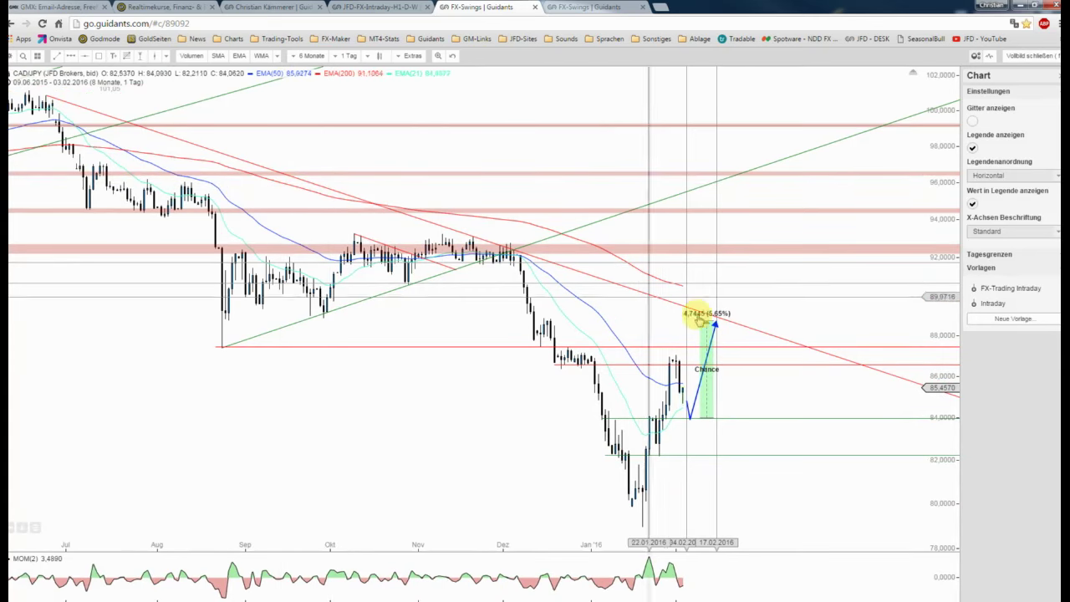
scroll(723, 320, "up", 2)
scroll(724, 320, "up", 2)
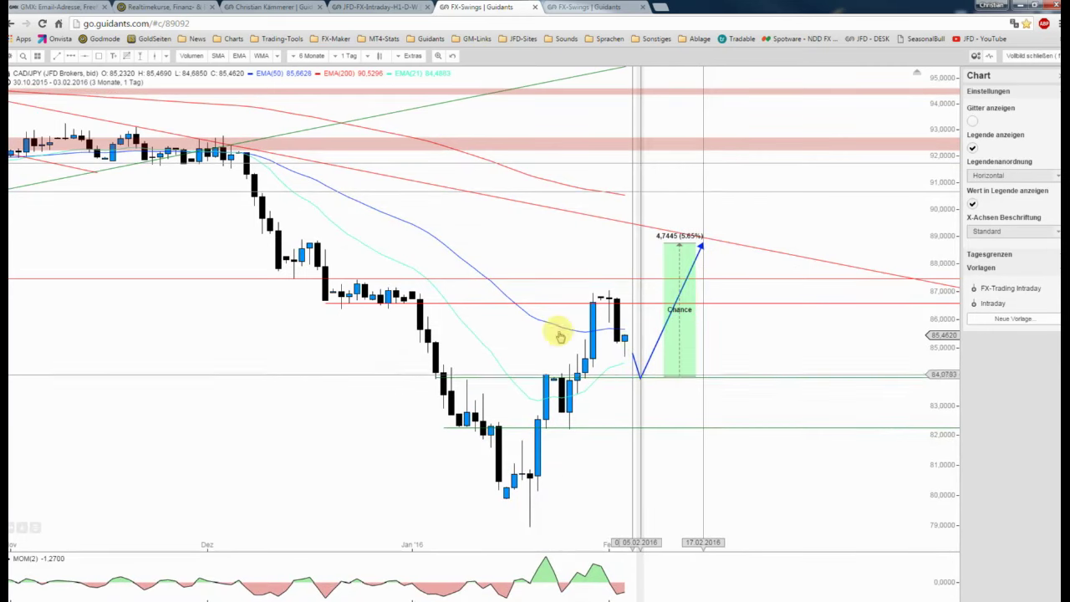
left_click(71, 56)
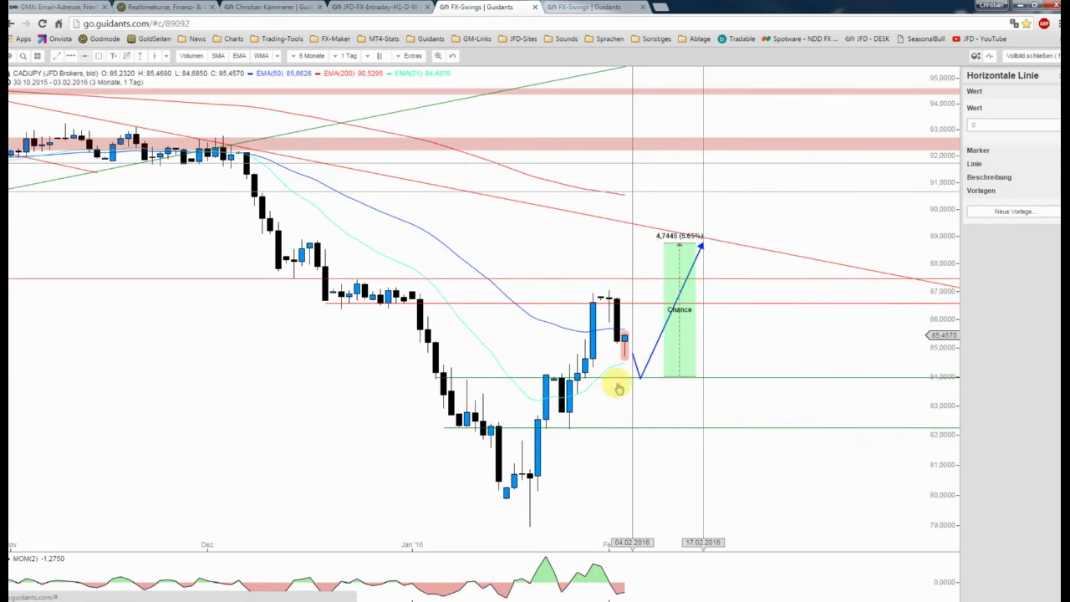
left_click(624, 390)
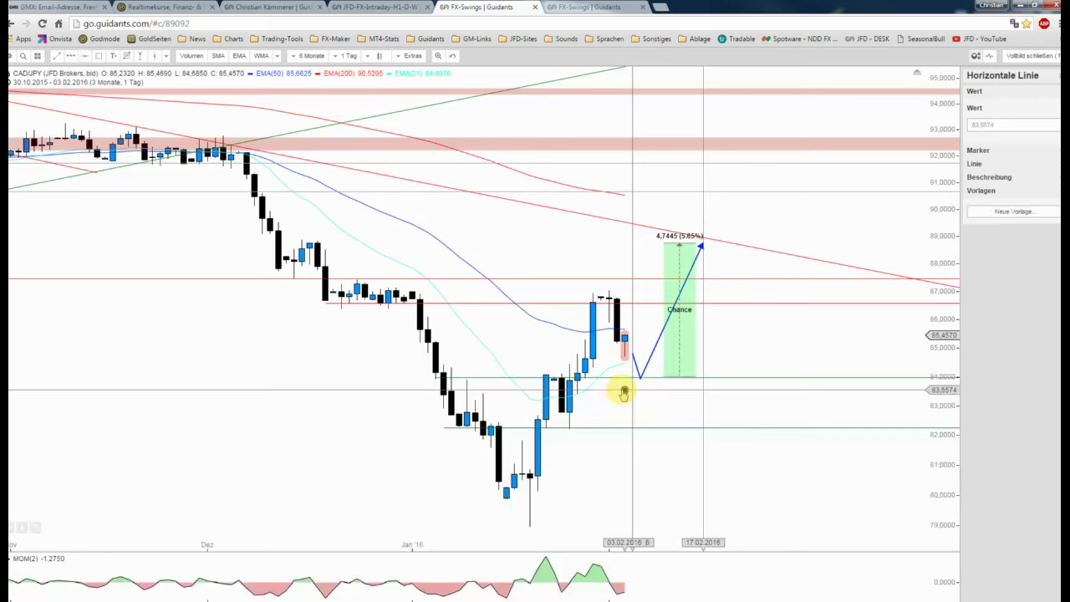
left_click(985, 211)
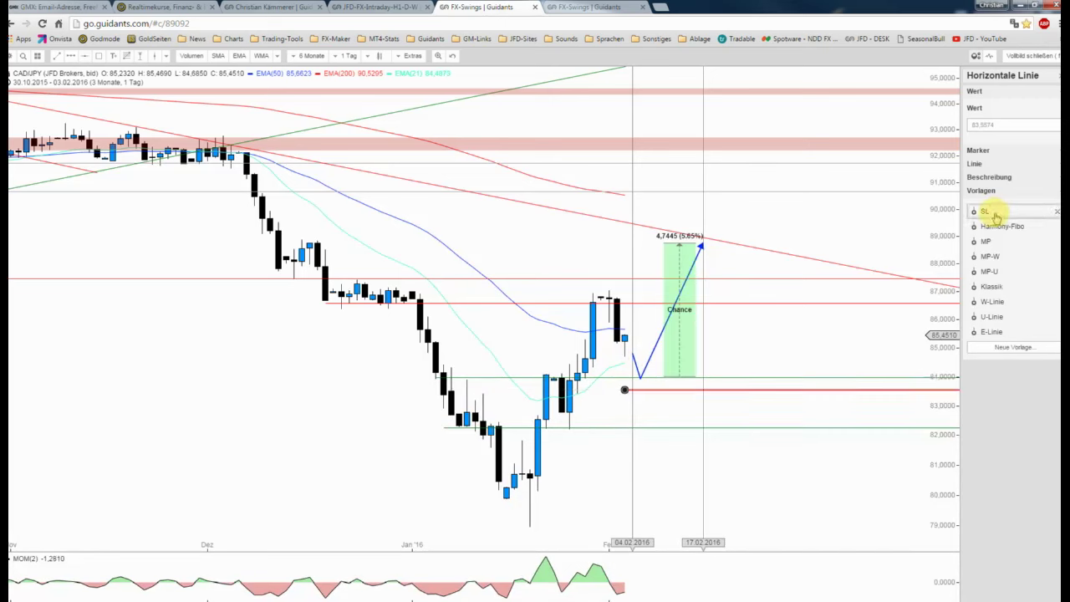
left_click_drag(671, 390, 669, 387)
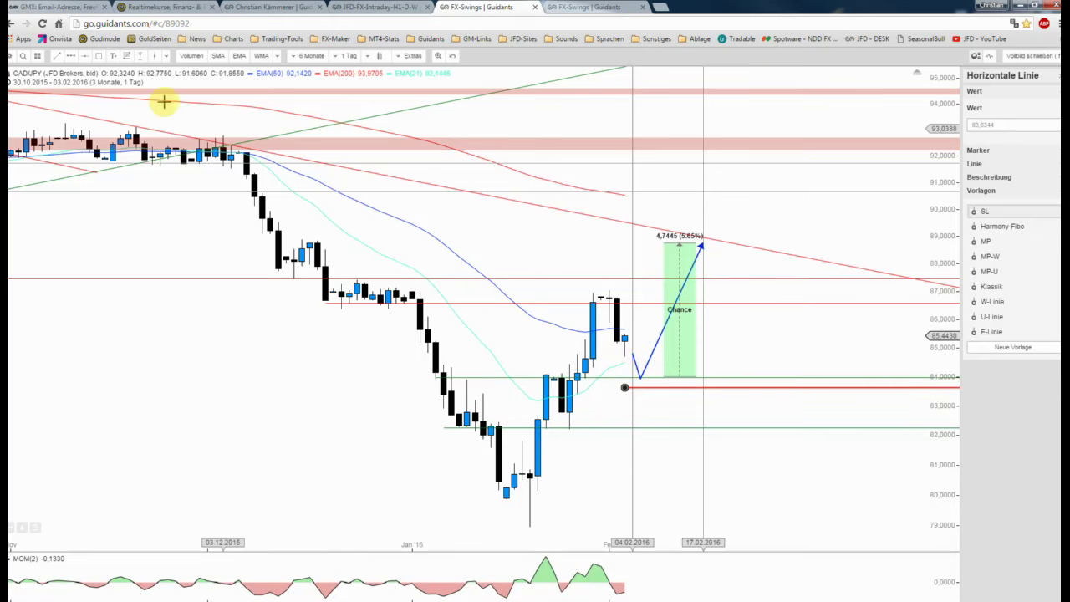
left_click(84, 57)
left_click(625, 326)
Finish the alternative path via about 87.4 and 86.6 up to 88.6, styled 'blau-strich Pfeil'.
left_click(640, 282)
left_click(648, 302)
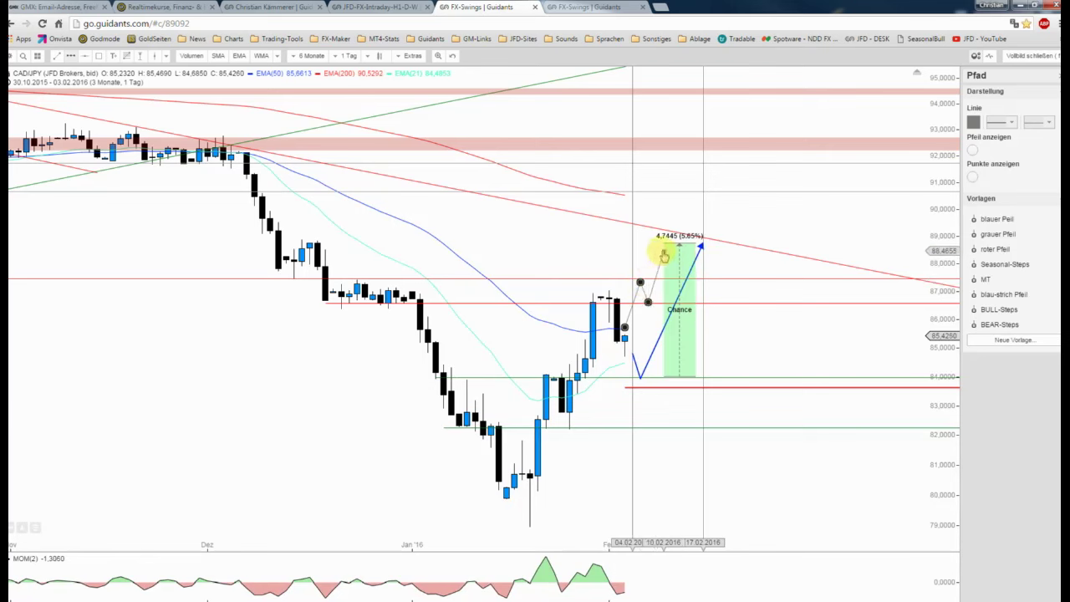
left_click(667, 250)
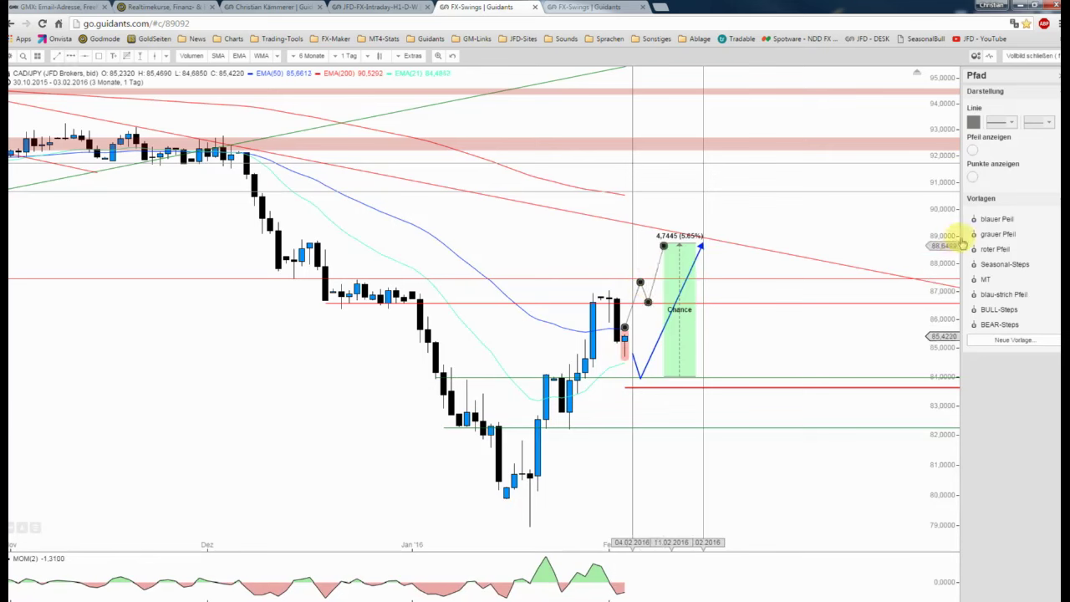
left_click(669, 253)
left_click(1003, 294)
left_click(670, 251)
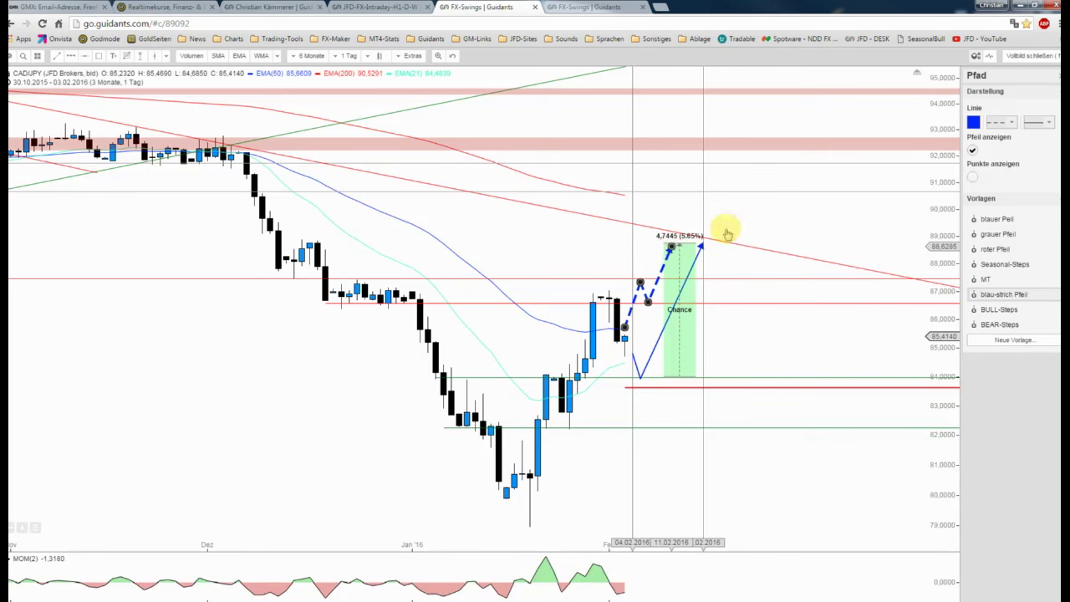
left_click(794, 208)
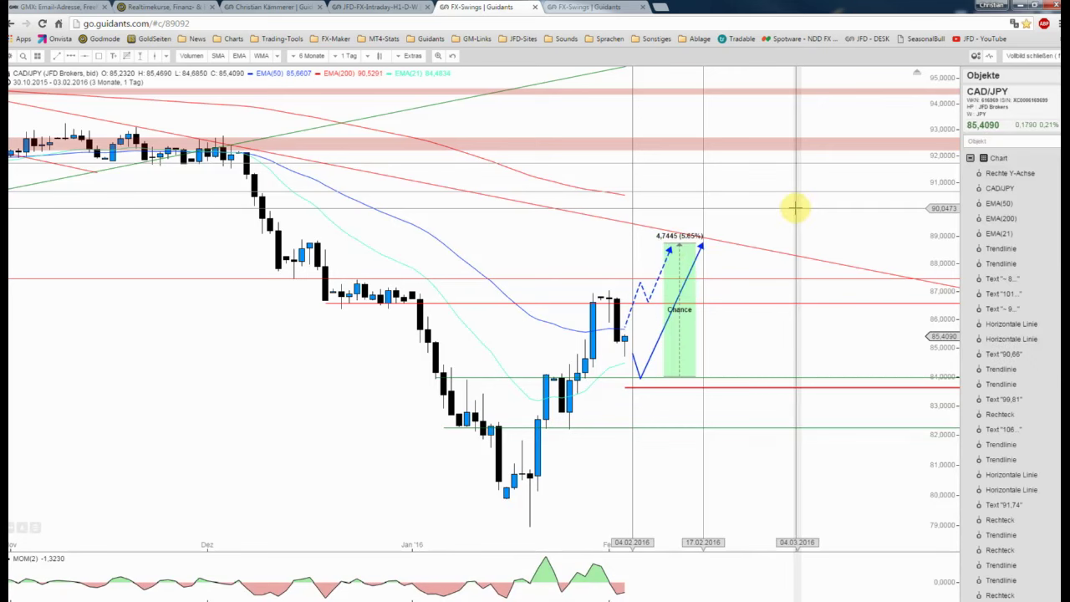